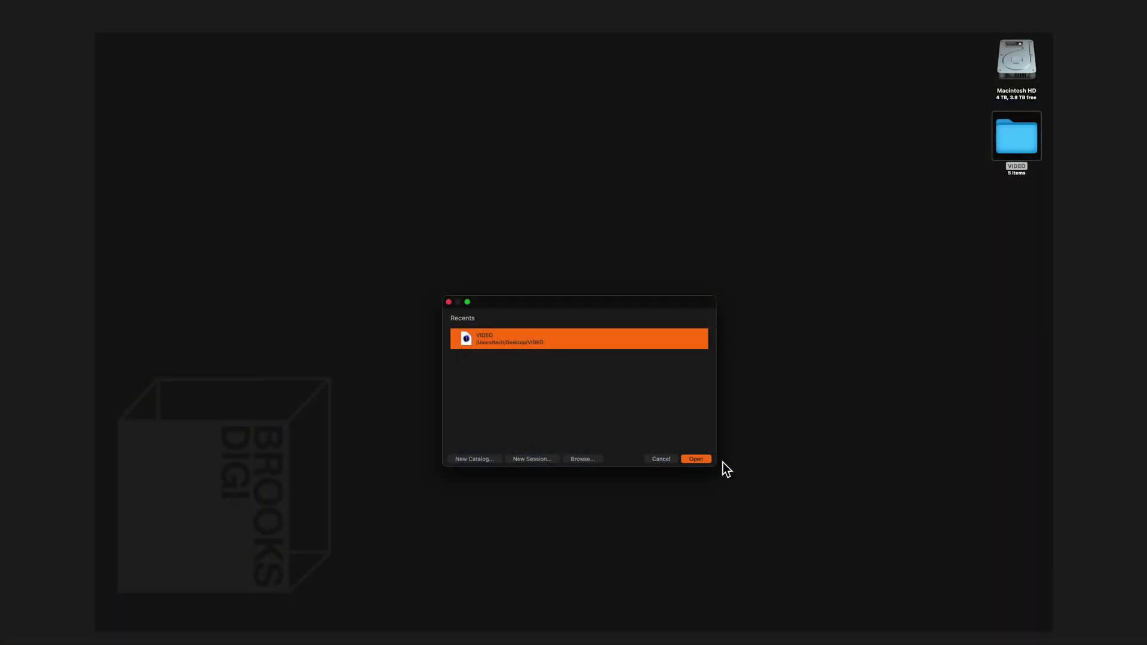
# Open the photo session and step down through its images to 4.jpg
pyautogui.click(709, 463)
pyautogui.press('Down')
pyautogui.press('Down')
pyautogui.press('Down')
pyautogui.press('Down')
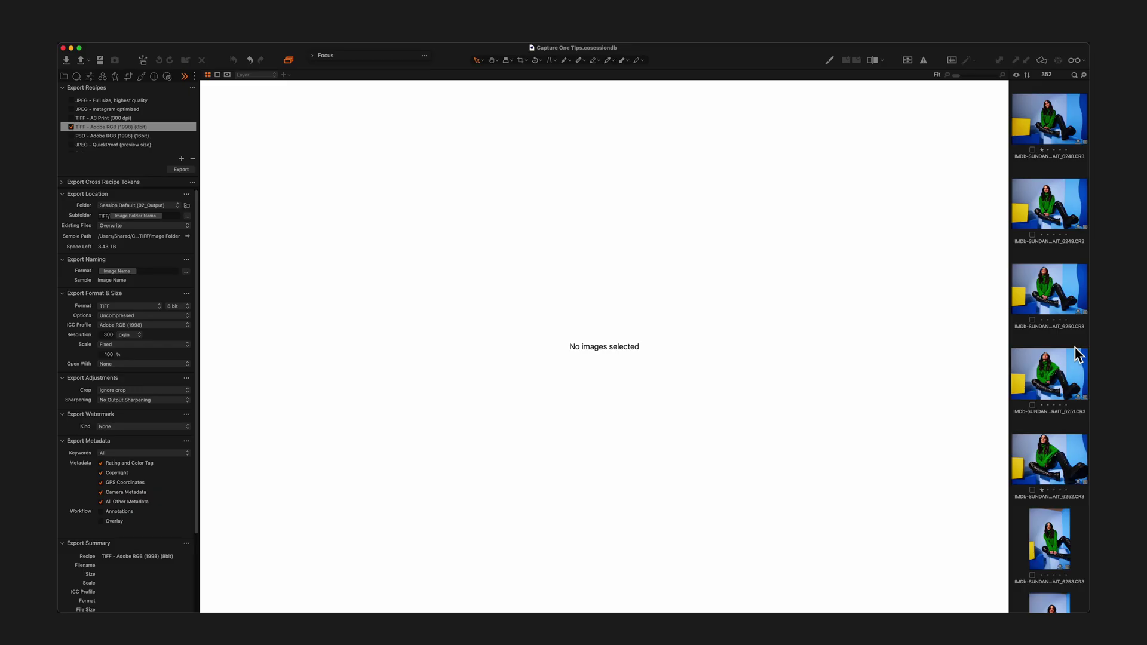
# Select all 352 images, export them as TIFF files, and return to the Library
pyautogui.press('super+a')
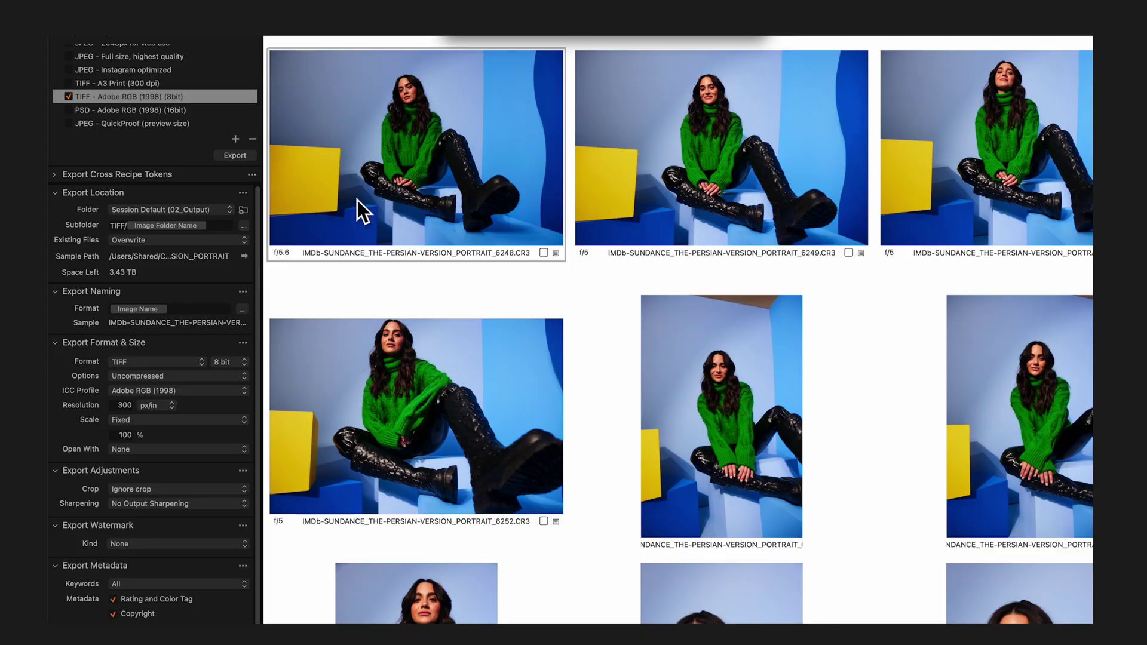
pyautogui.click(235, 155)
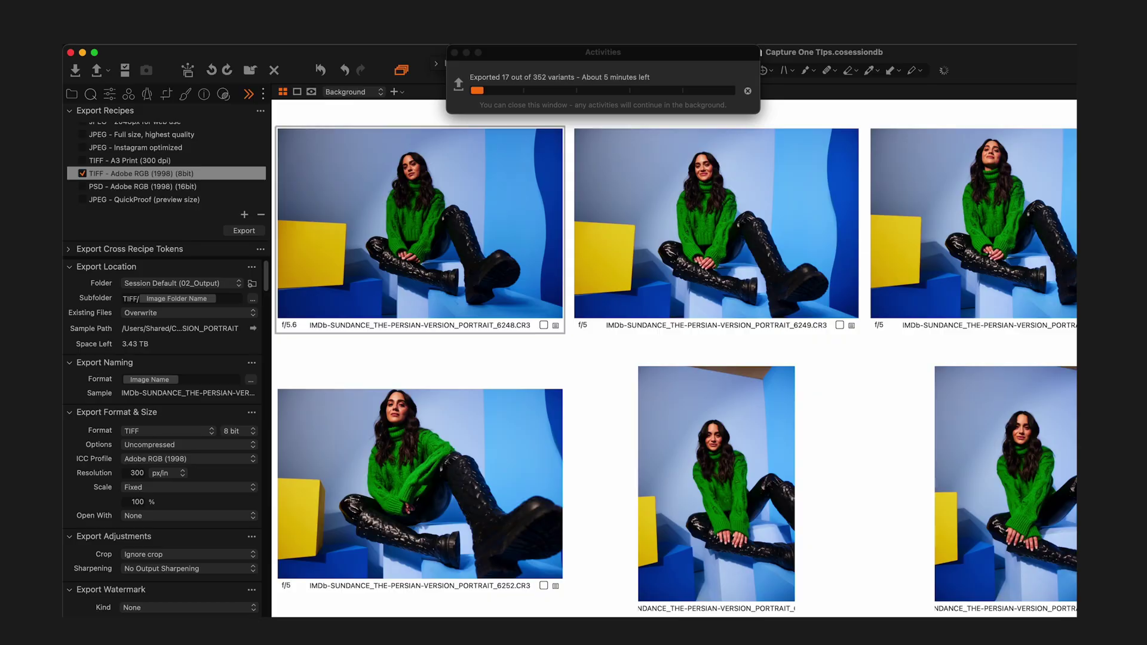
pyautogui.press('super+alt+l')
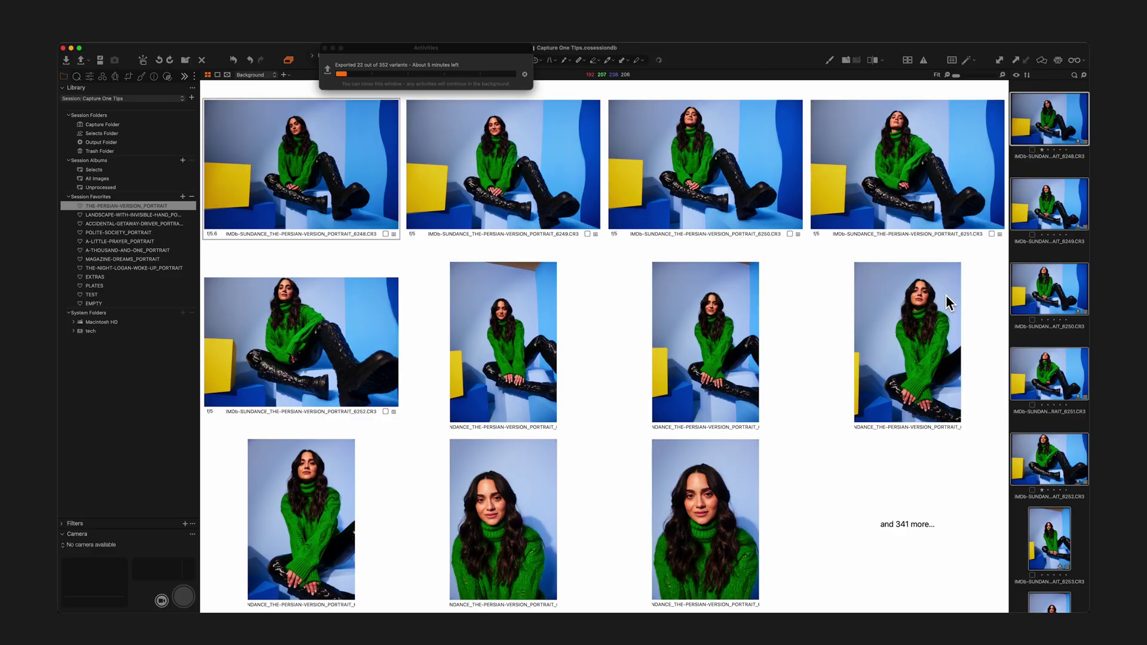
# Deselect all images and open the EMPTY favorite collection
pyautogui.press('super+shift+a')
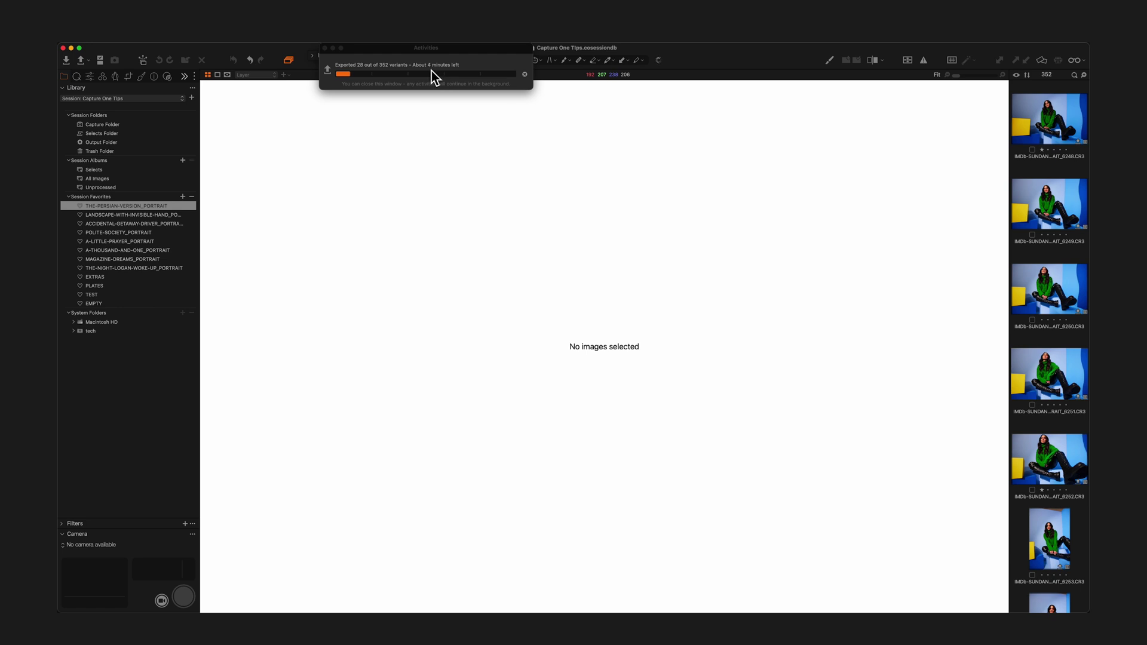
pyautogui.click(105, 304)
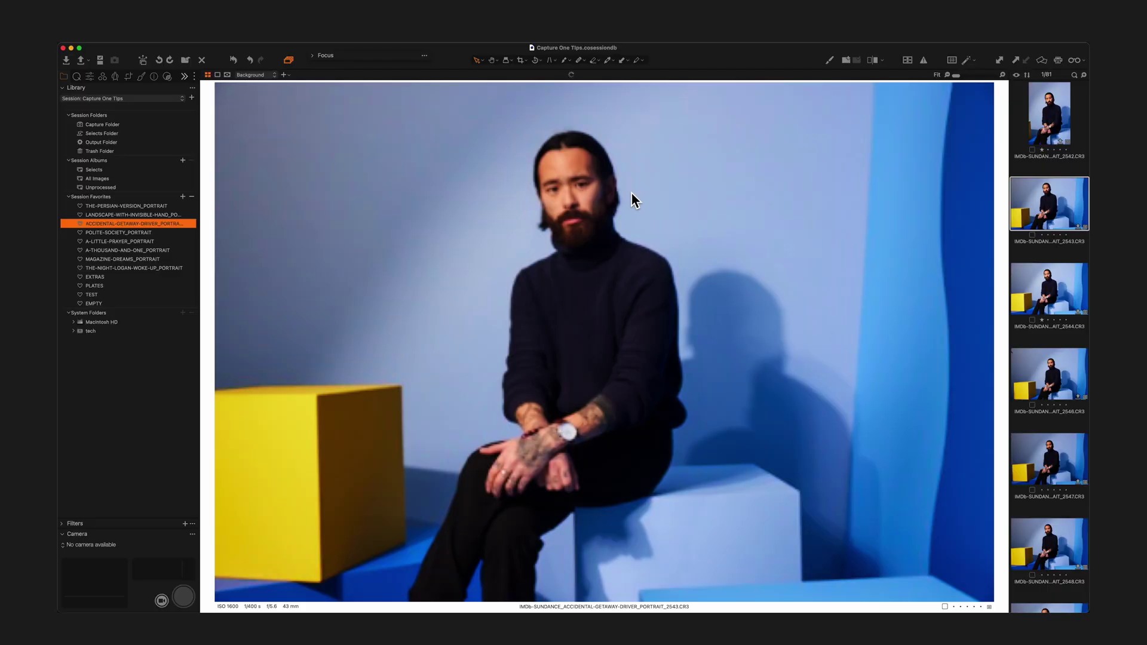
# Browse to image 2544, lower its exposure by 0.1, then advance to 2546
pyautogui.press('Up')
pyautogui.press('Down')
pyautogui.press('Down')
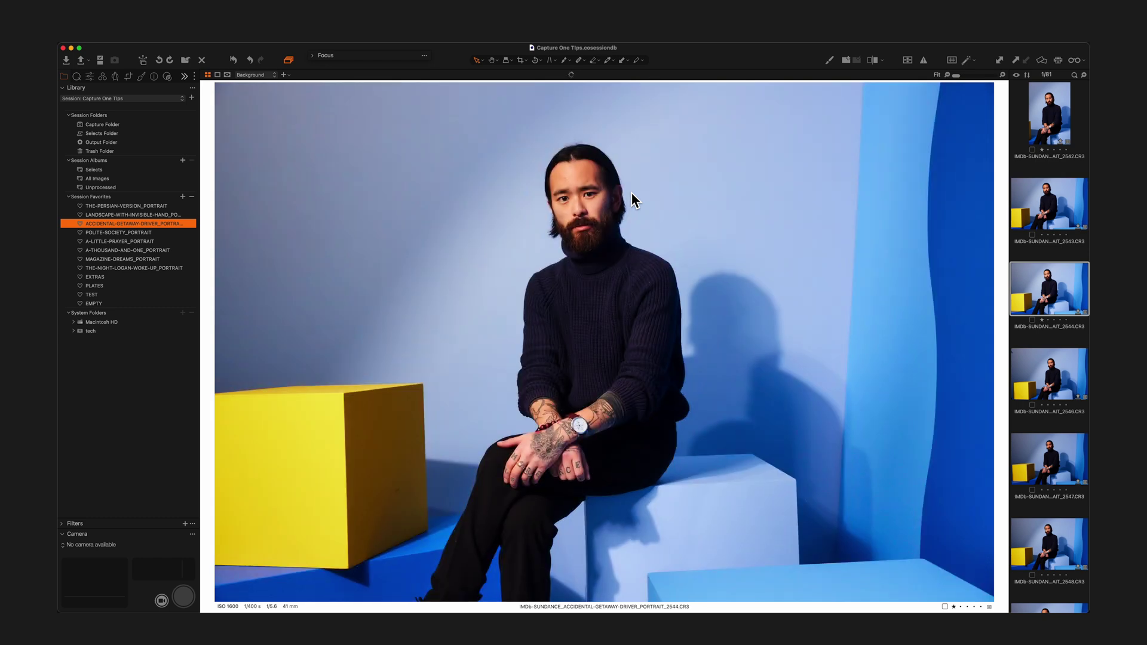
pyautogui.press('Down')
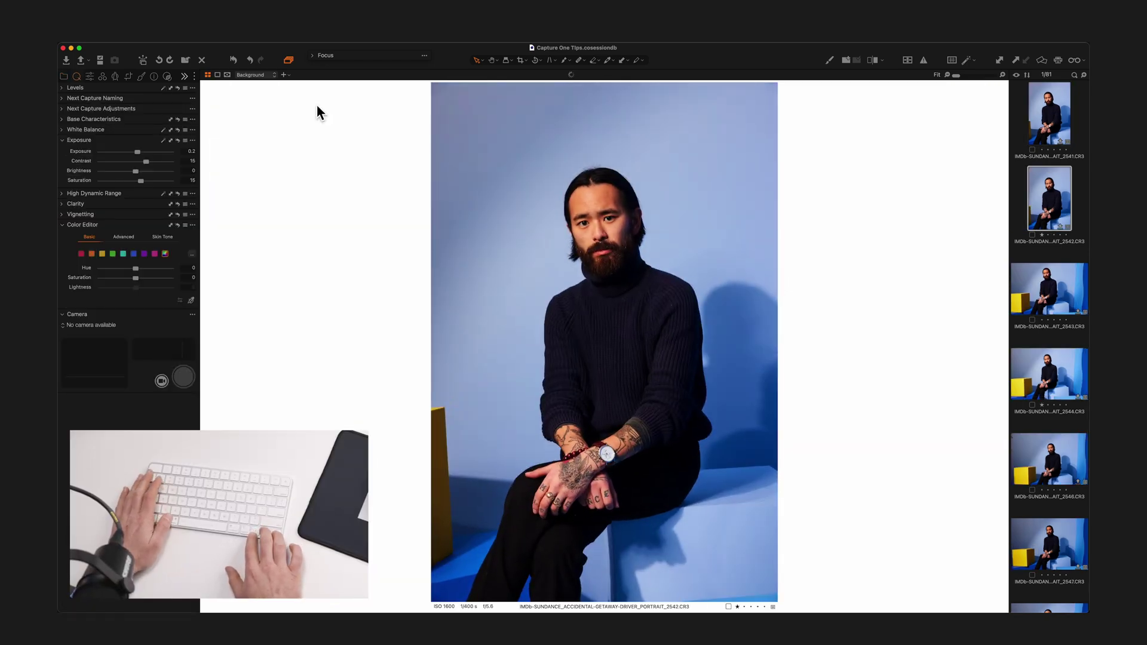
pyautogui.press('Down')
pyautogui.press('Up')
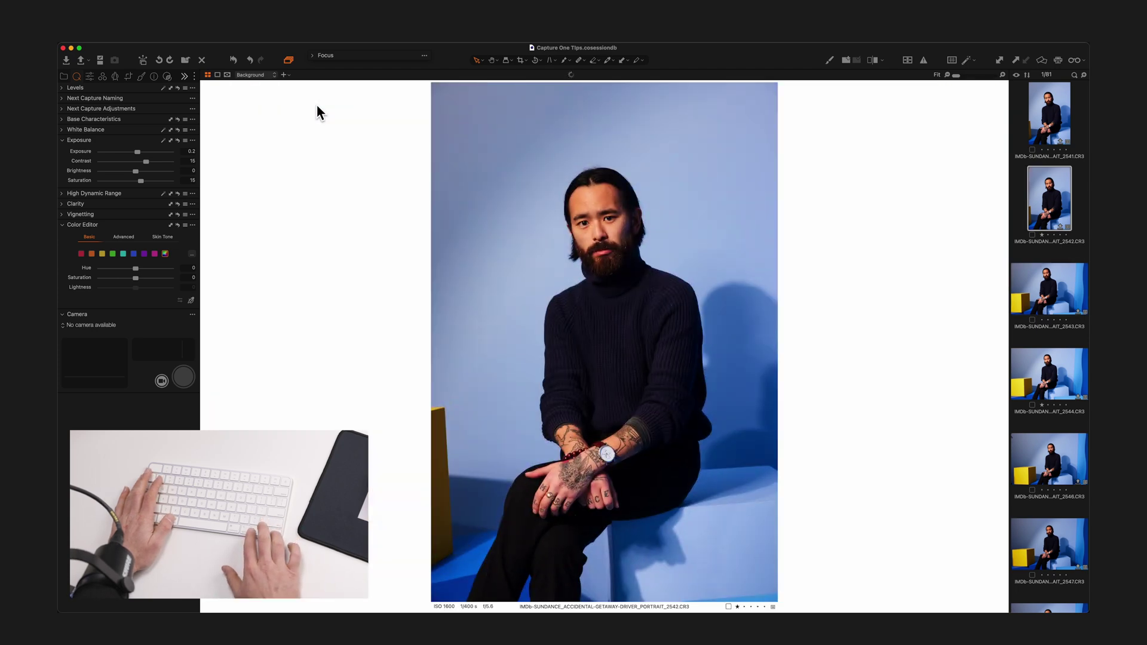
pyautogui.press('Down')
pyautogui.press('Down')
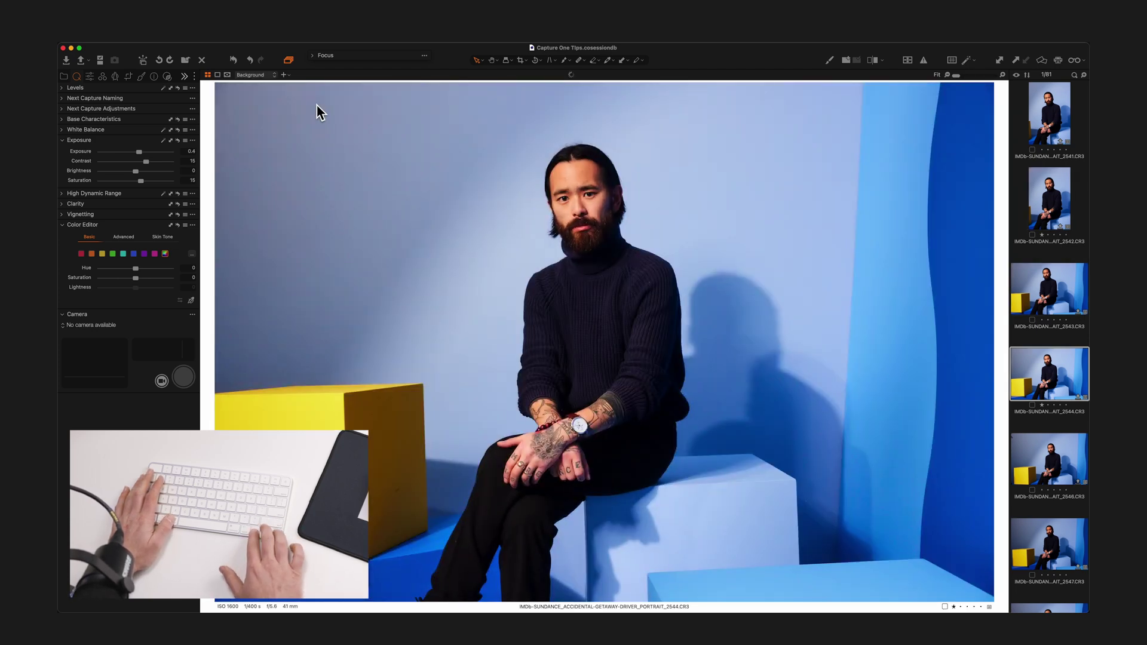
pyautogui.press(',')
pyautogui.press(',')
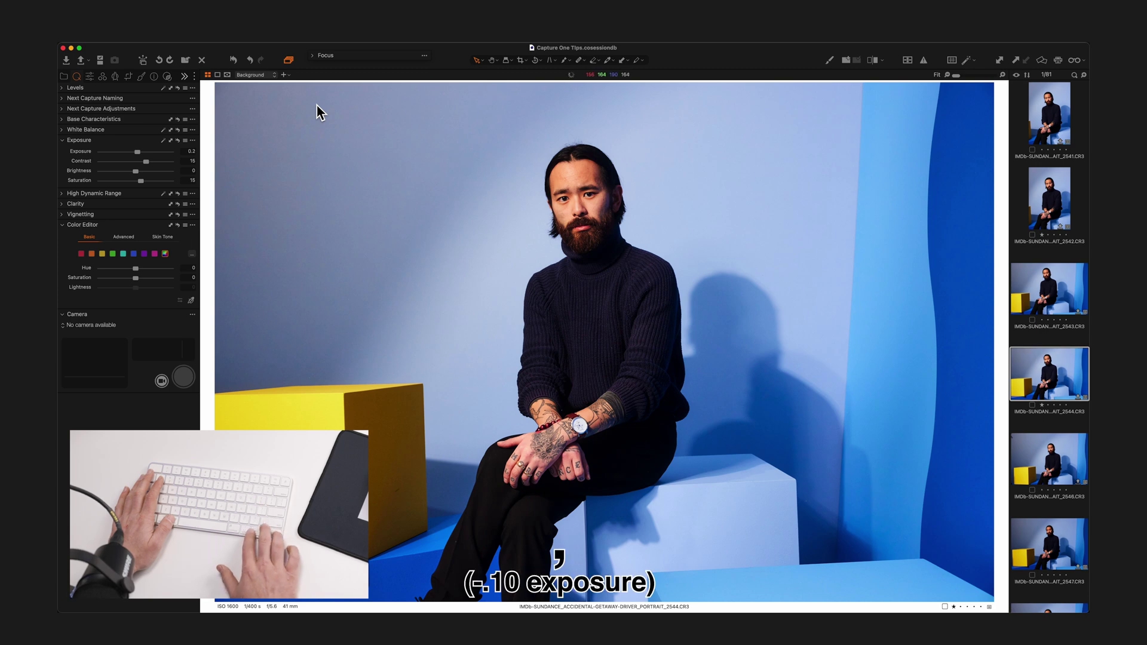
pyautogui.press('Down')
pyautogui.press('Down')
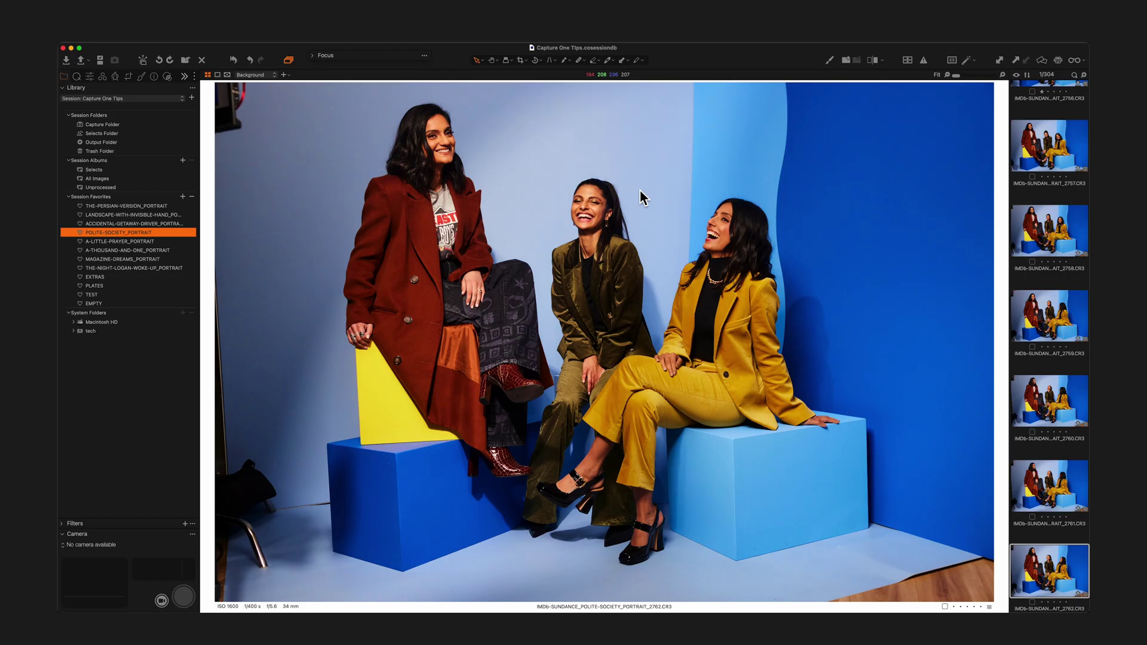
# Browse the Polite Society group shots with the arrow keys around images 2759–2761
pyautogui.press('Up')
pyautogui.press('Up')
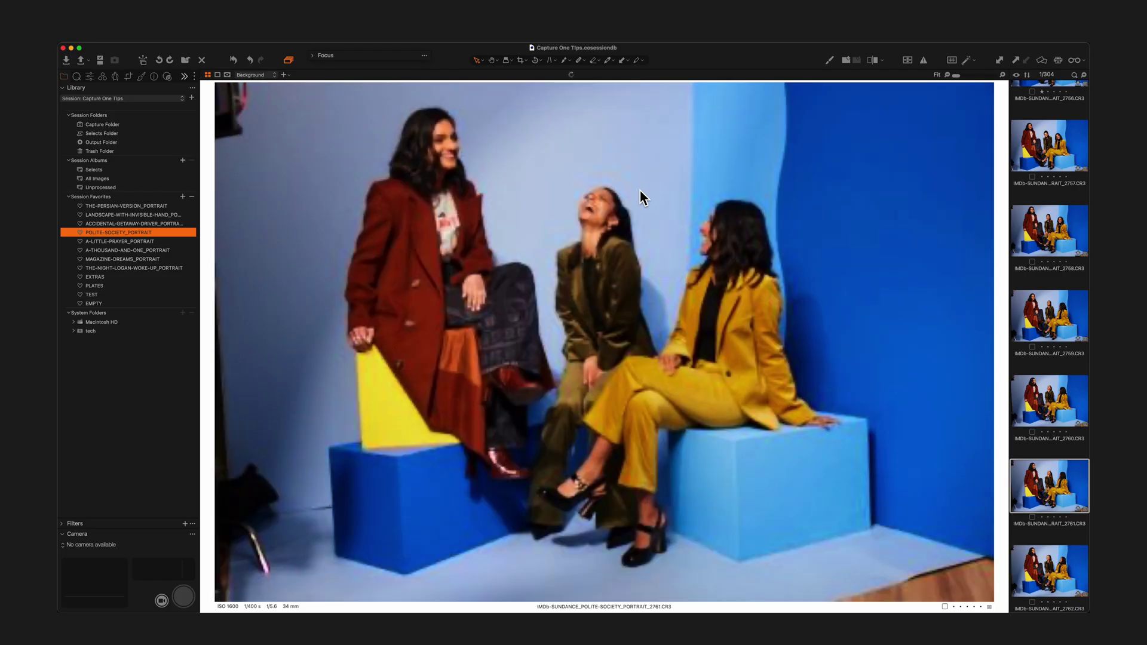
pyautogui.press('Up')
pyautogui.press('Up')
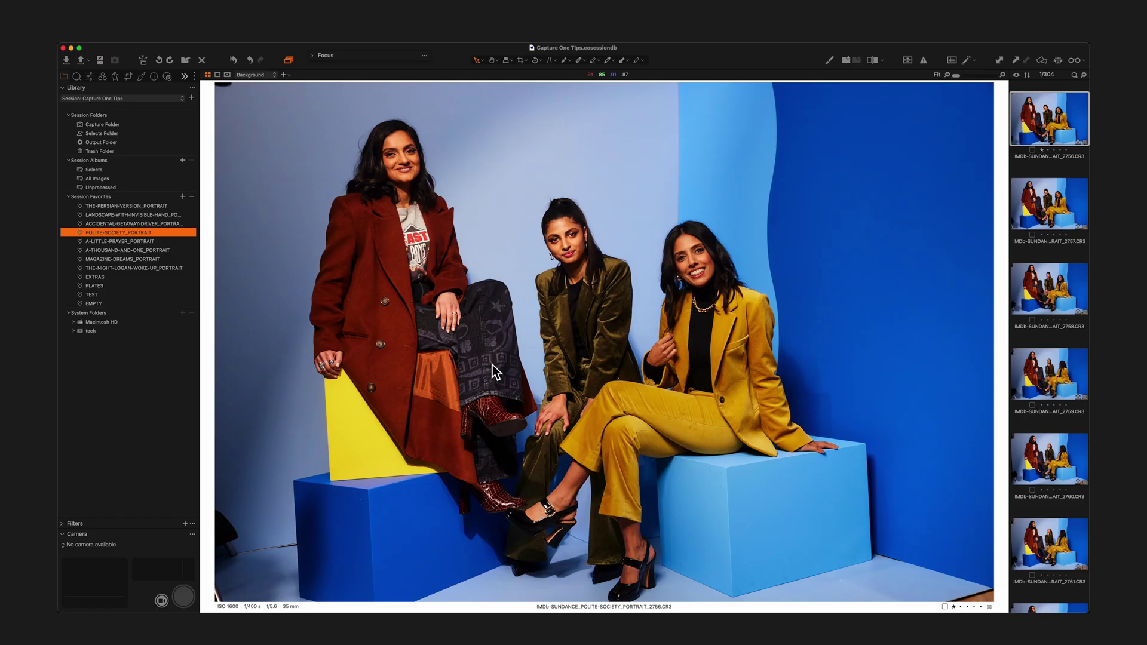
pyautogui.press('Down')
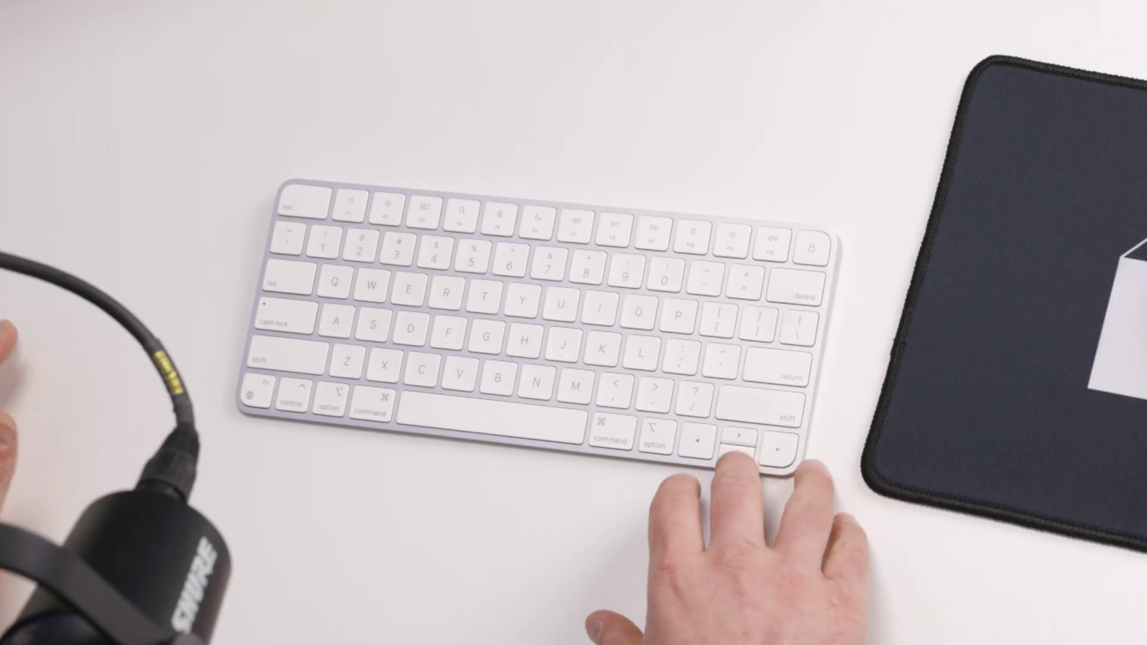
pyautogui.press('Down')
pyautogui.press('Down')
pyautogui.press('Down')
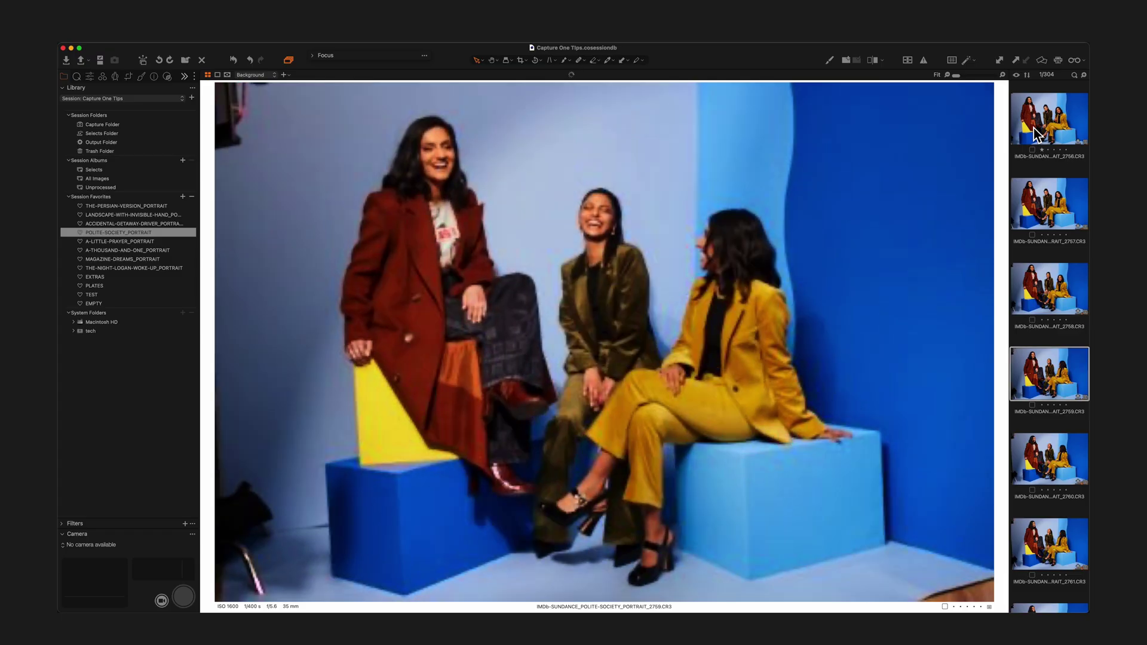
pyautogui.press('Down')
pyautogui.press('Down')
pyautogui.press('Down')
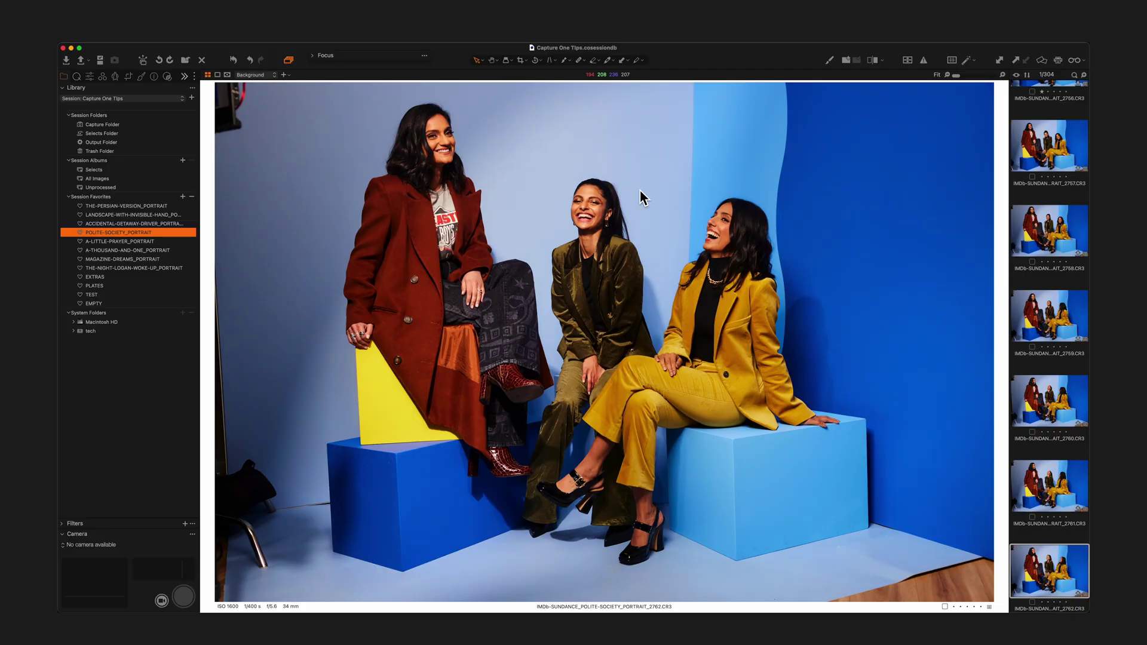
pyautogui.press('Right')
pyautogui.press('Right')
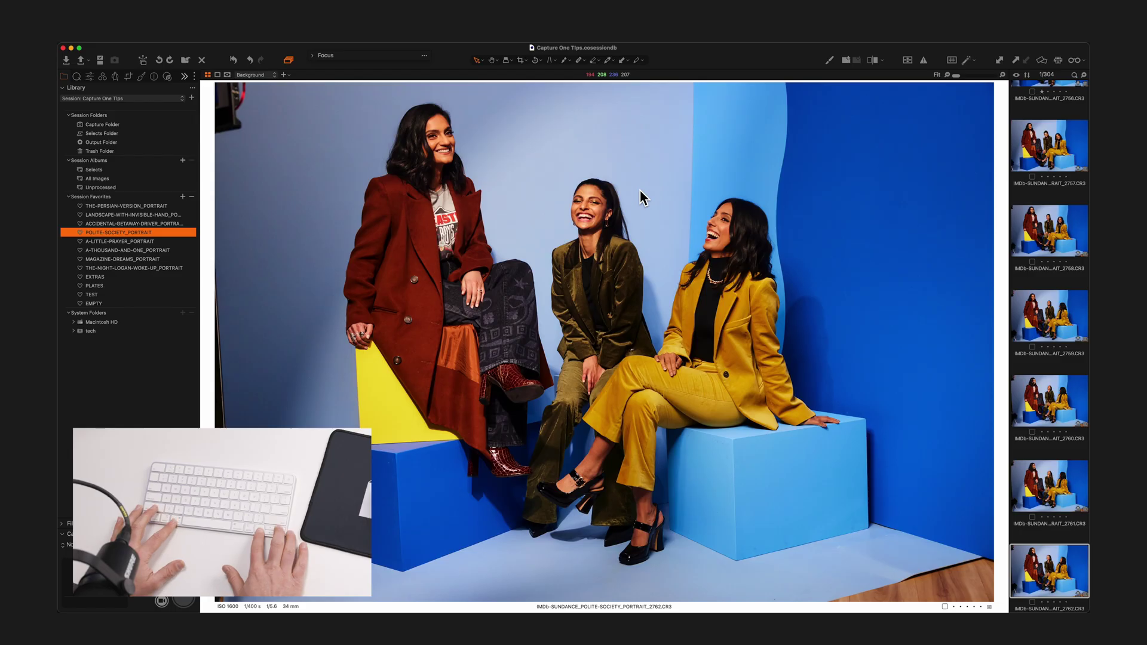
# Cycle back and forth among Polite Society frames 2759, 2760 and 2761 with Cmd+Left/Right
pyautogui.press('super+Left')
pyautogui.press('super+Left')
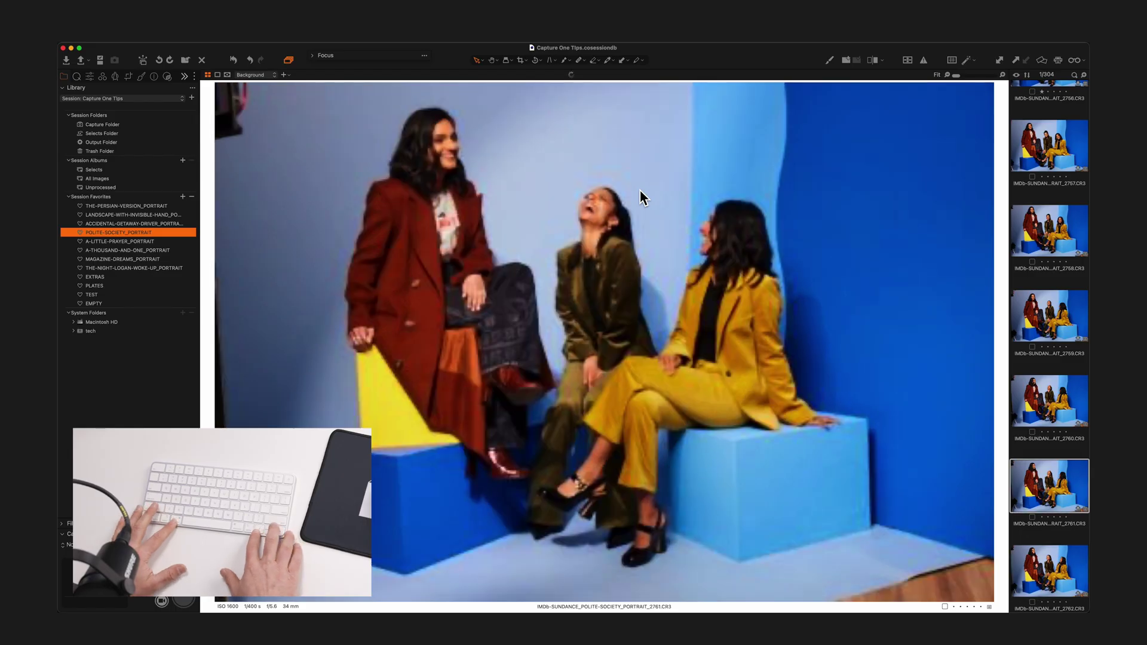
pyautogui.press('super+Right')
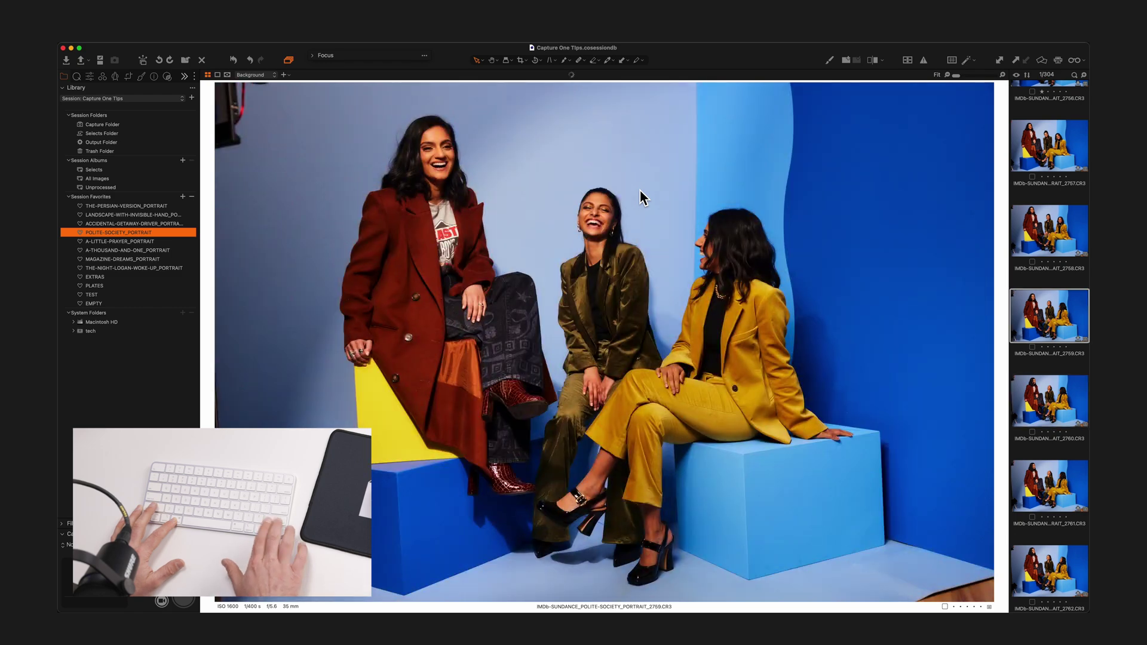
pyautogui.press('super+Right')
pyautogui.press('super+Right')
pyautogui.press('super+Right')
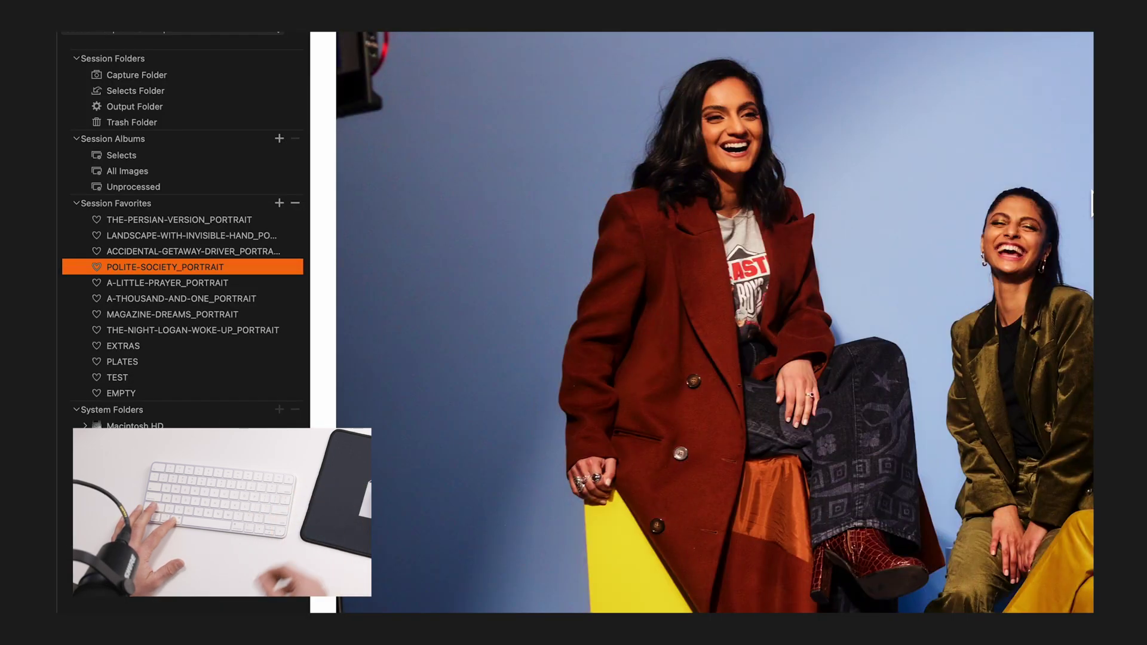
pyautogui.press('super+Right')
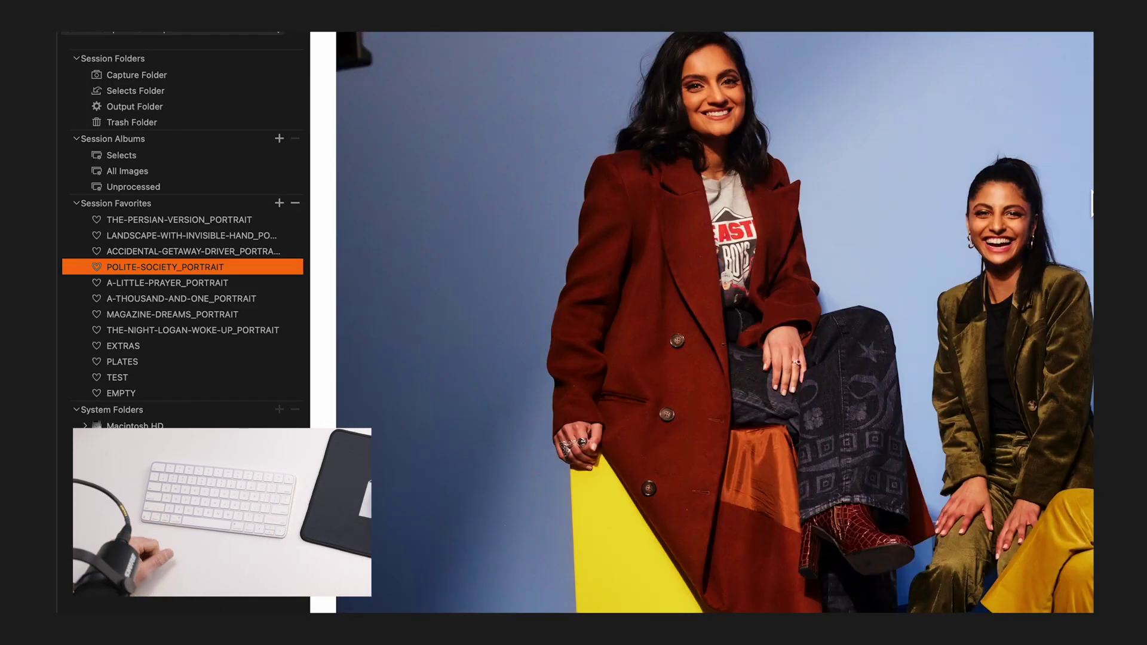
pyautogui.press('super+Right')
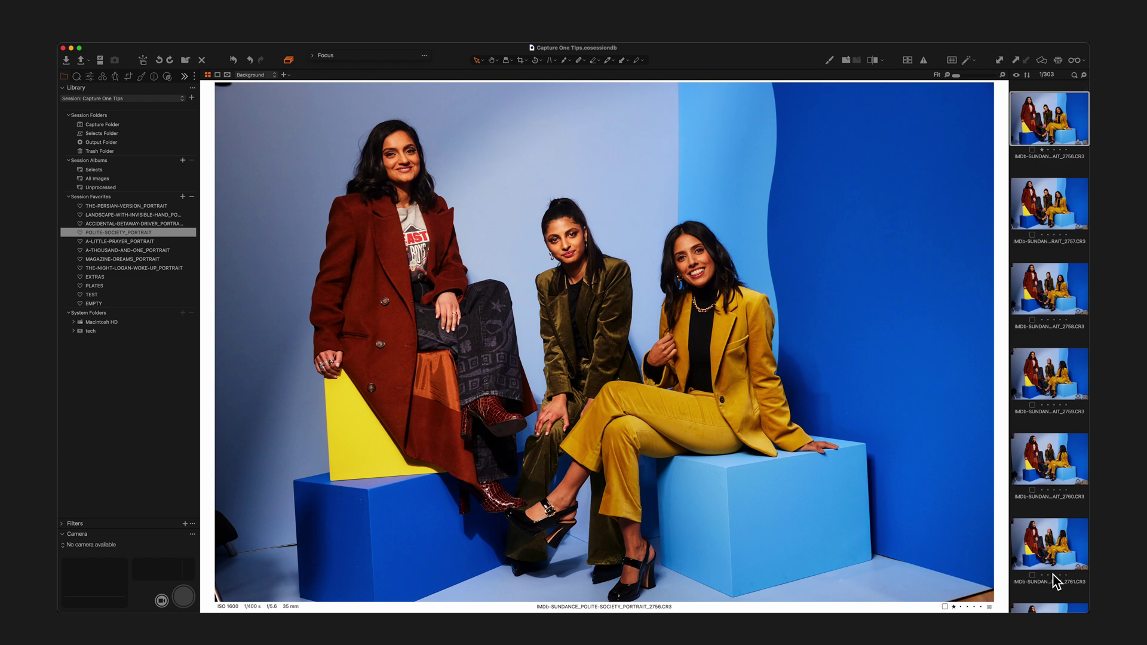
# Scroll the filmstrip to the end of the folder and display portrait 3059
pyautogui.scroll(-20, 1055, 582)
pyautogui.click(1055, 583)
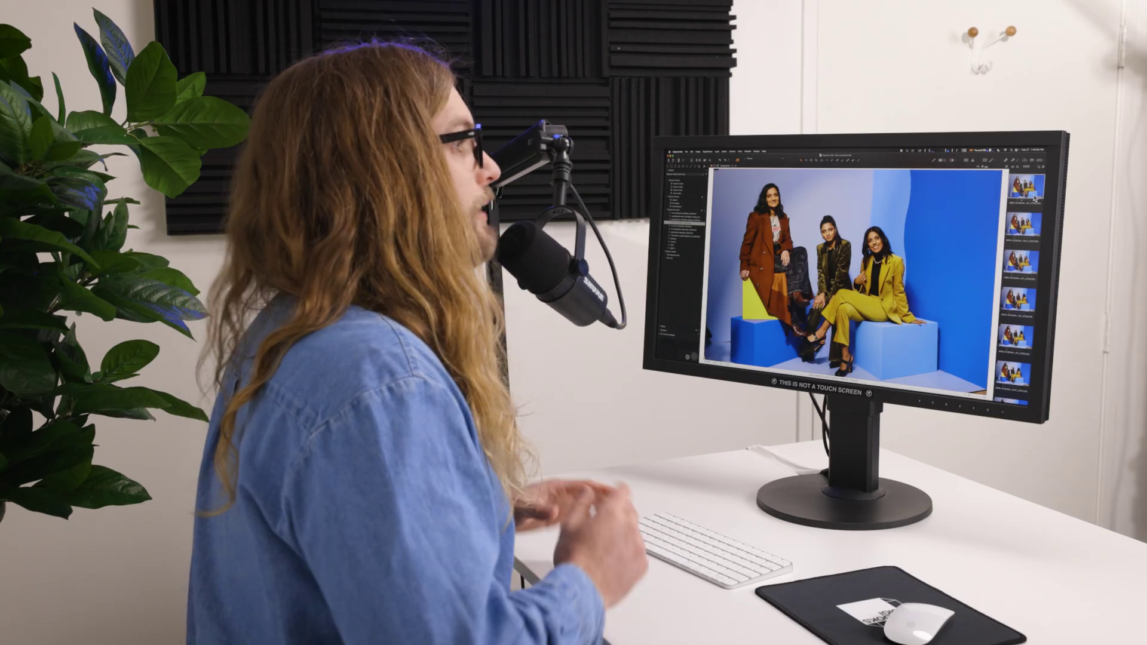
pyautogui.scroll(2, 1036, 236)
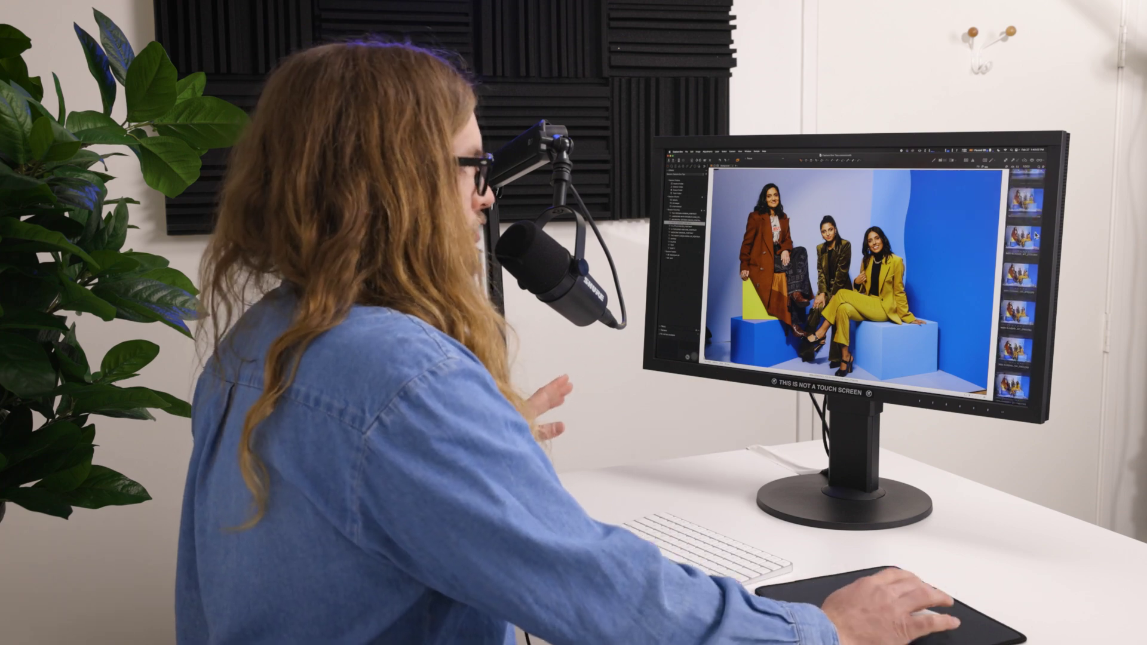
pyautogui.scroll(10, 1035, 235)
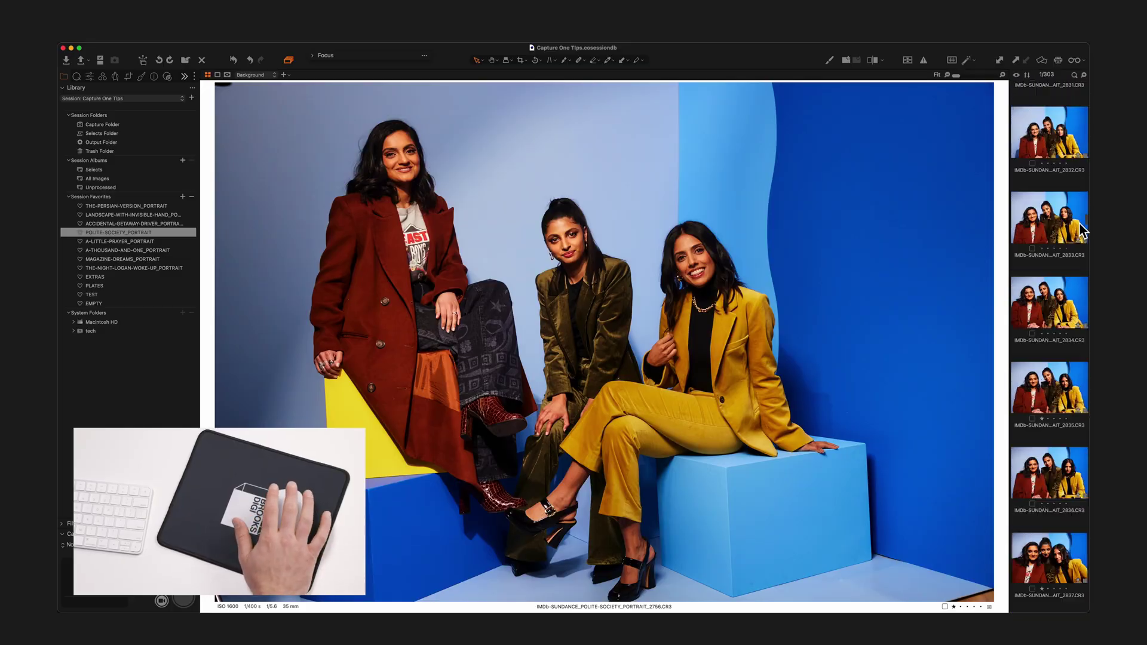
pyautogui.scroll(-20, 1069, 251)
pyautogui.scroll(-20, 1055, 270)
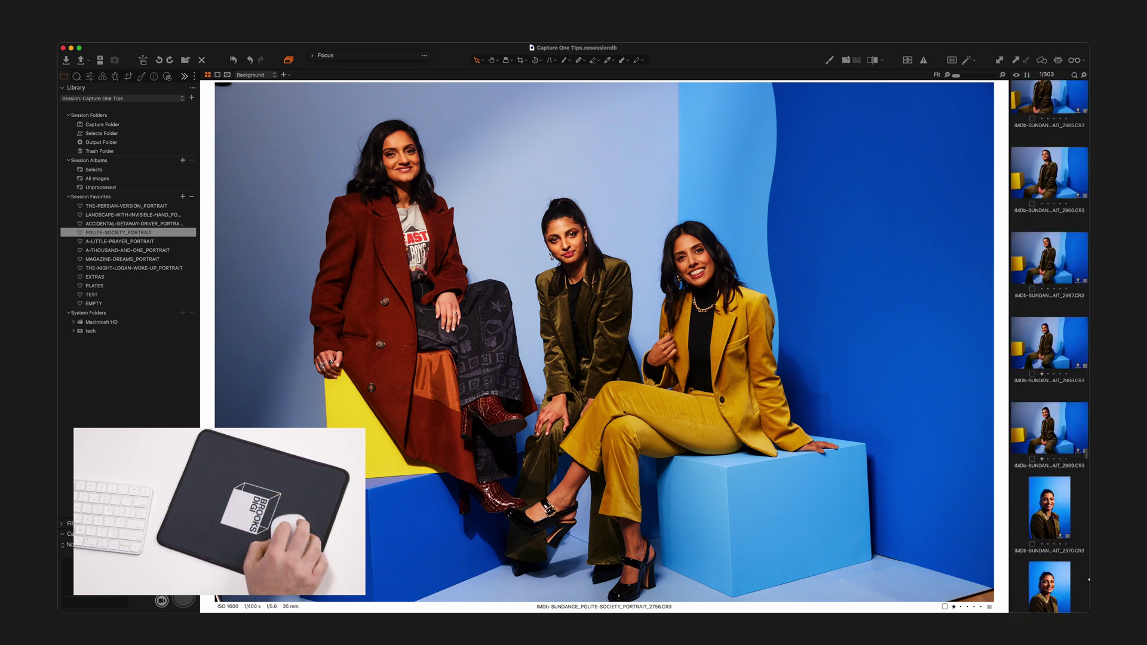
pyautogui.scroll(-20, 1075, 499)
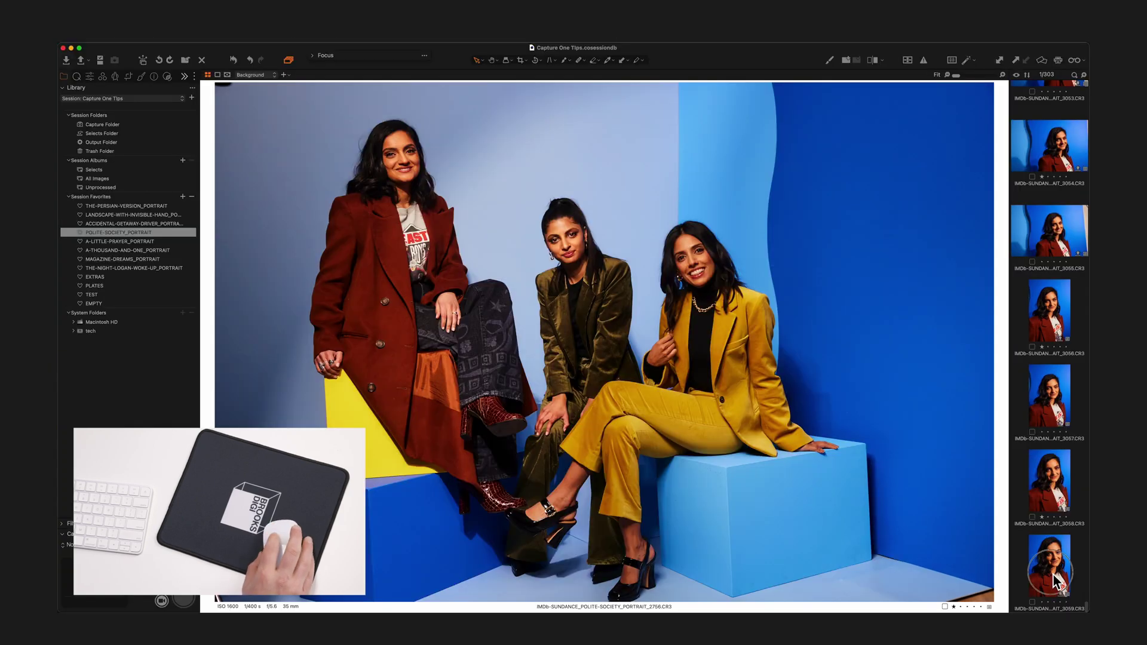
pyautogui.click(1054, 580)
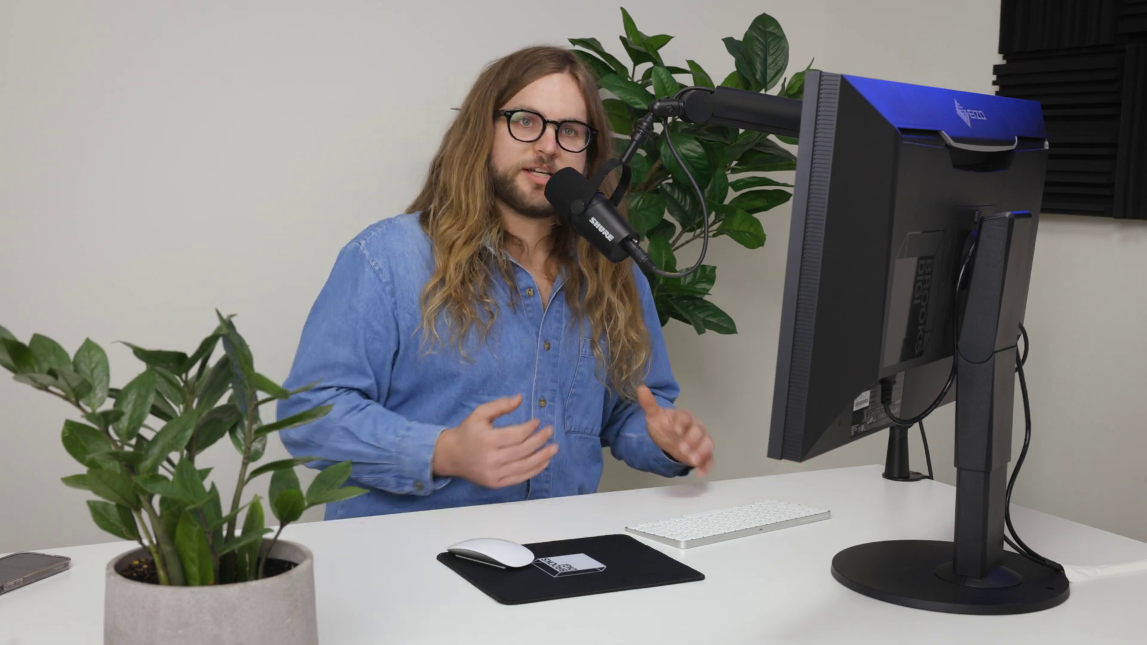
# View the Select group's commands in the Edit Keyboard Shortcuts dialog
pyautogui.click(200, 48)
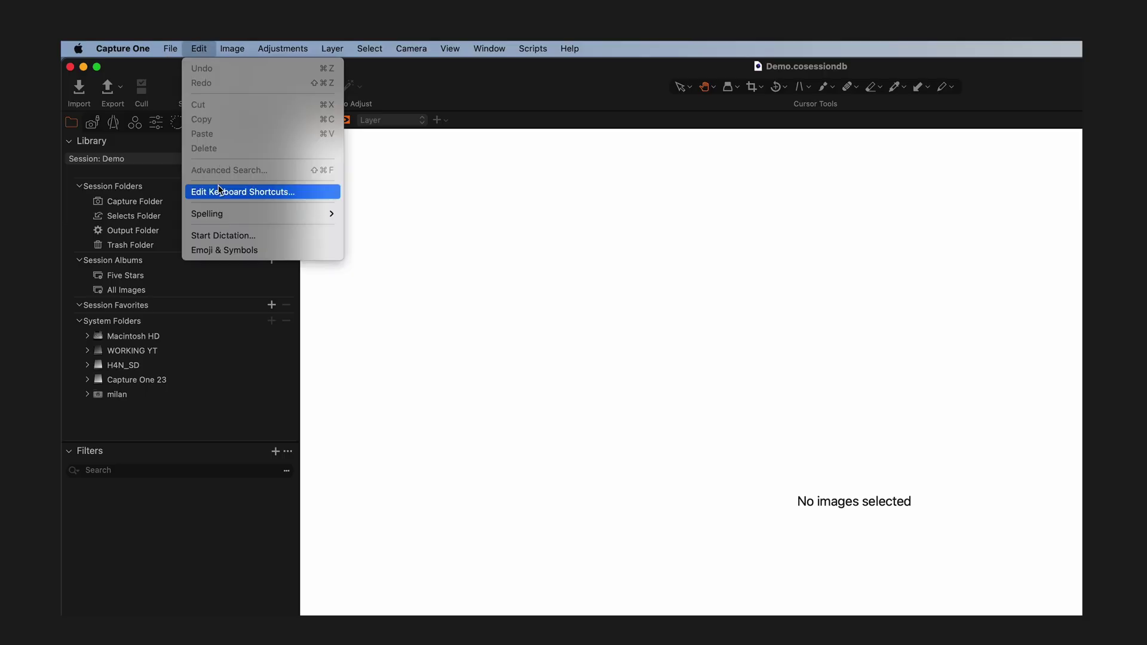
pyautogui.click(219, 190)
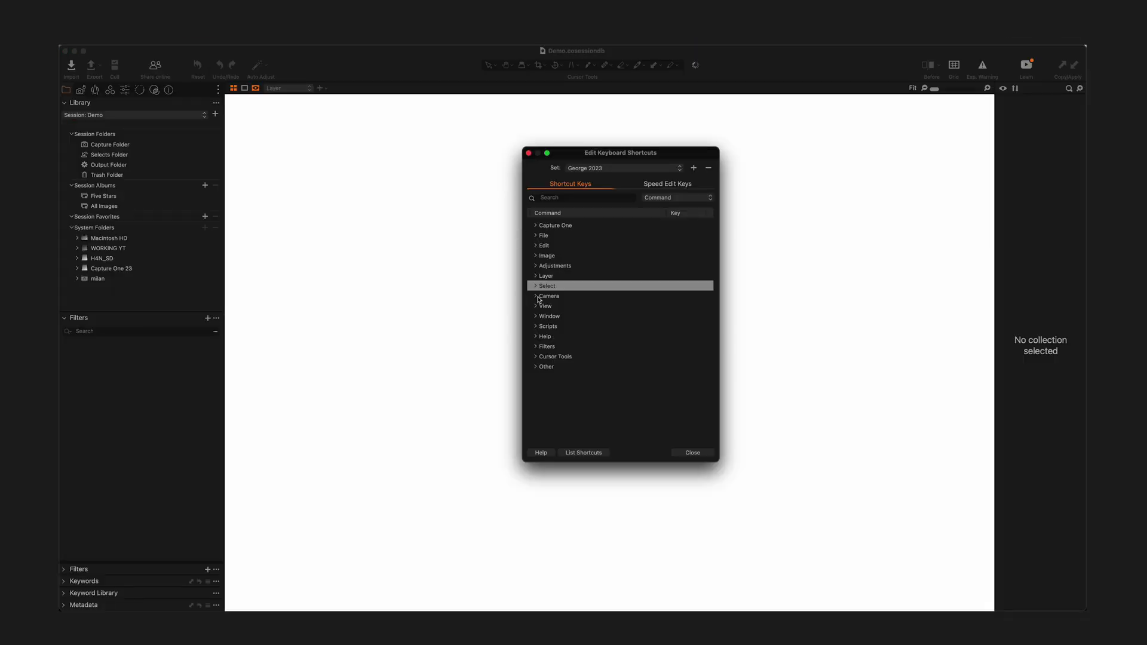
pyautogui.click(535, 286)
pyautogui.click(683, 309)
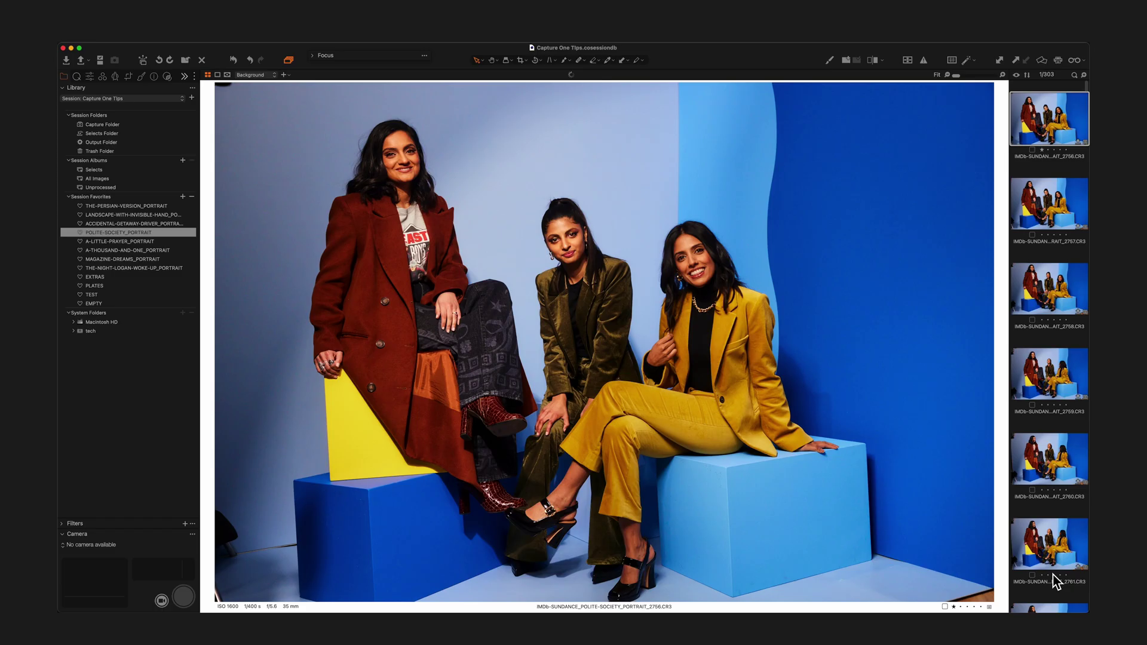
# Jump to the last Polite Society image, 3059, with the End key
pyautogui.press('End')
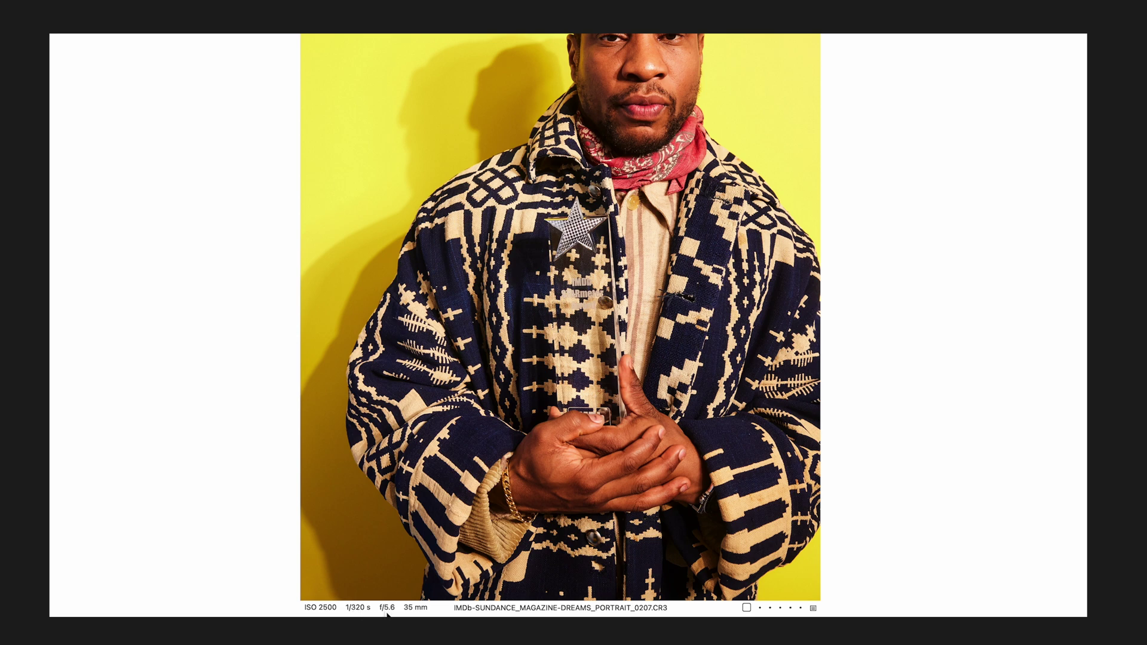
# Step forward through the Magazine Dreams portraits from 0208 to 0214
pyautogui.click(1042, 566)
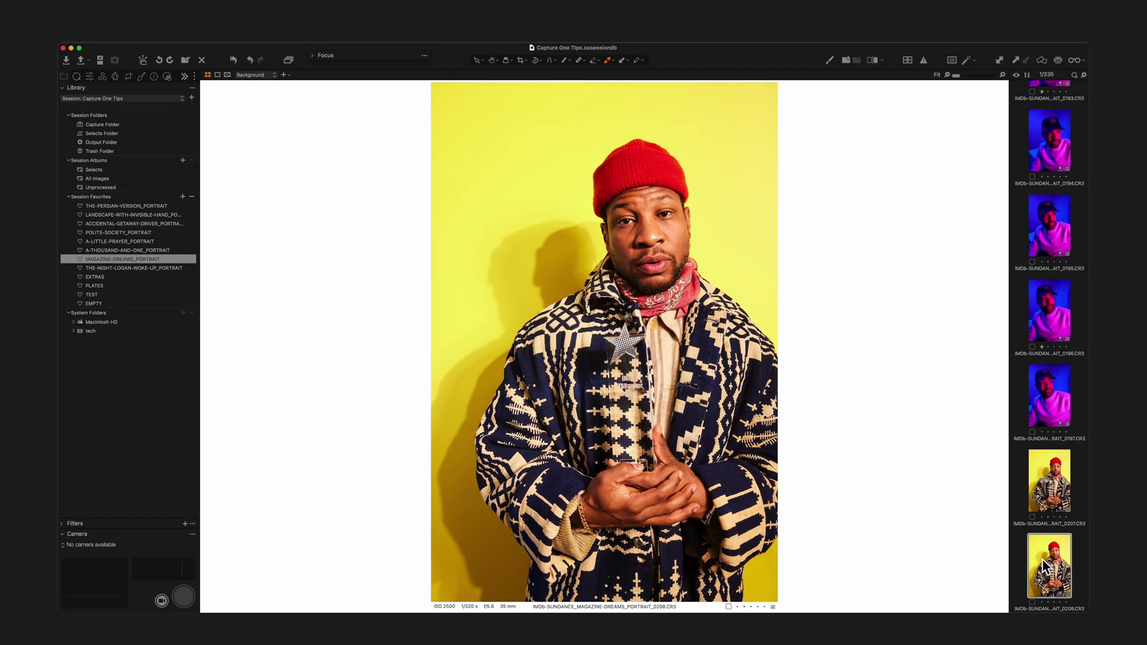
pyautogui.press('Down')
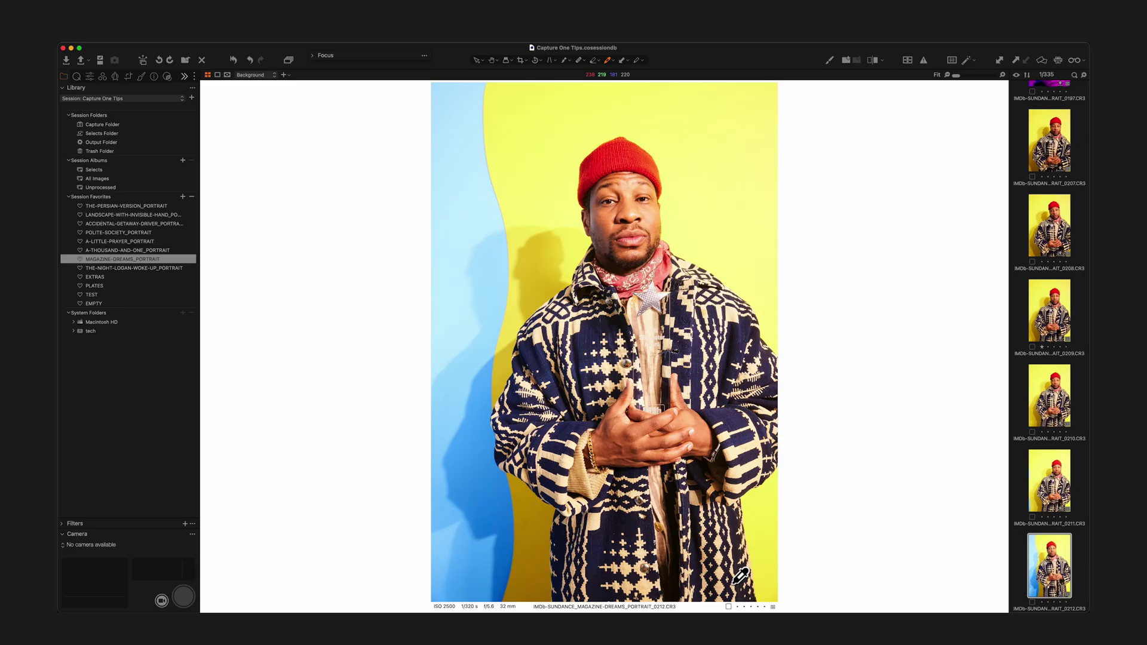
pyautogui.press('Right')
pyautogui.press('Right')
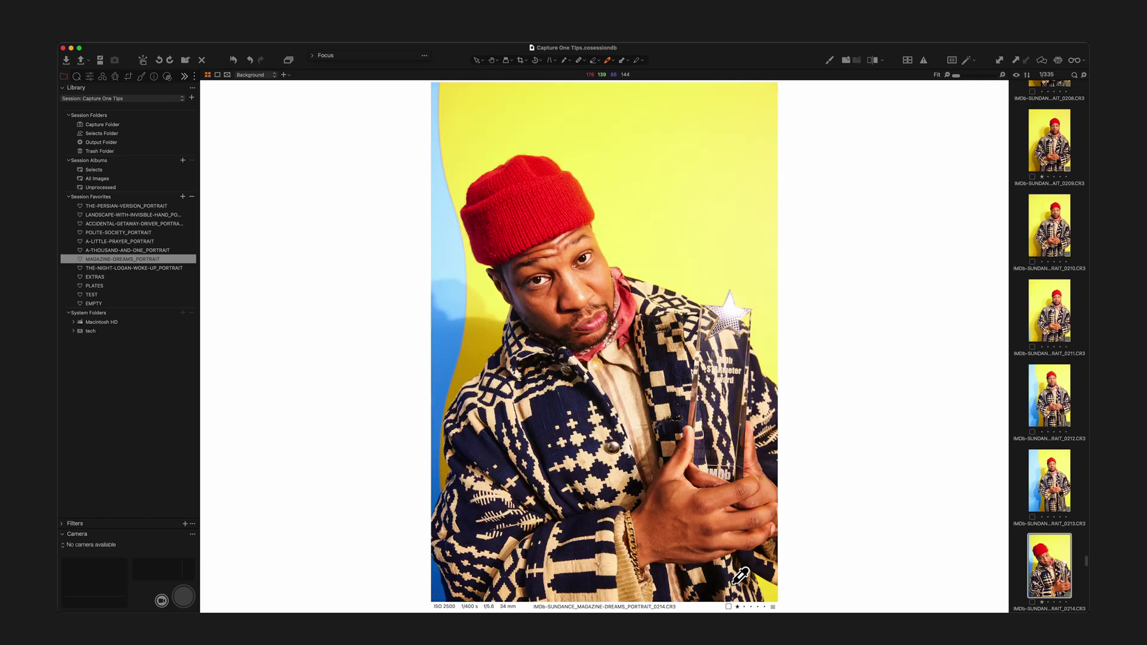